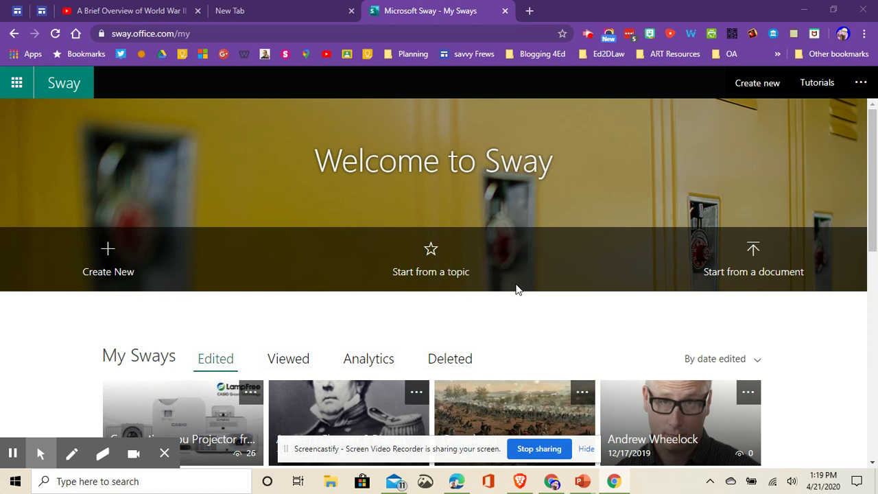
Return to the My Sways page by way of the Office home page
{"action": "left_click", "coordinate": [17, 84]}
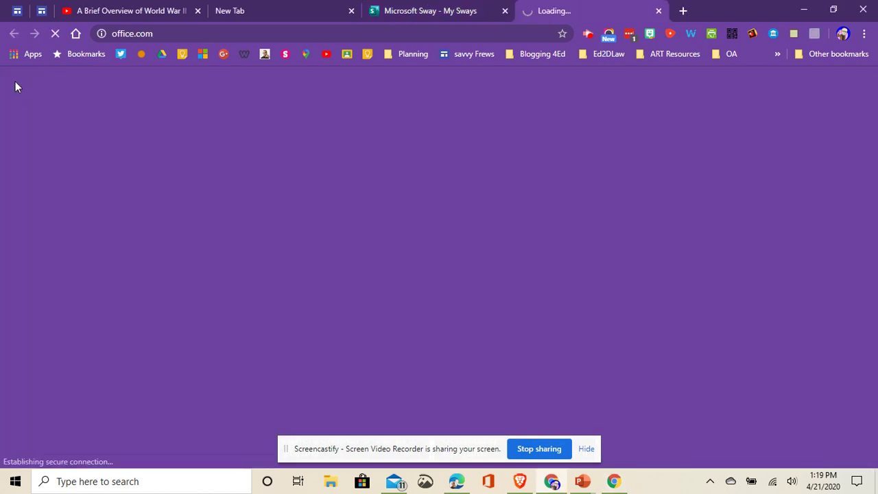
{"action": "left_click", "coordinate": [414, 16]}
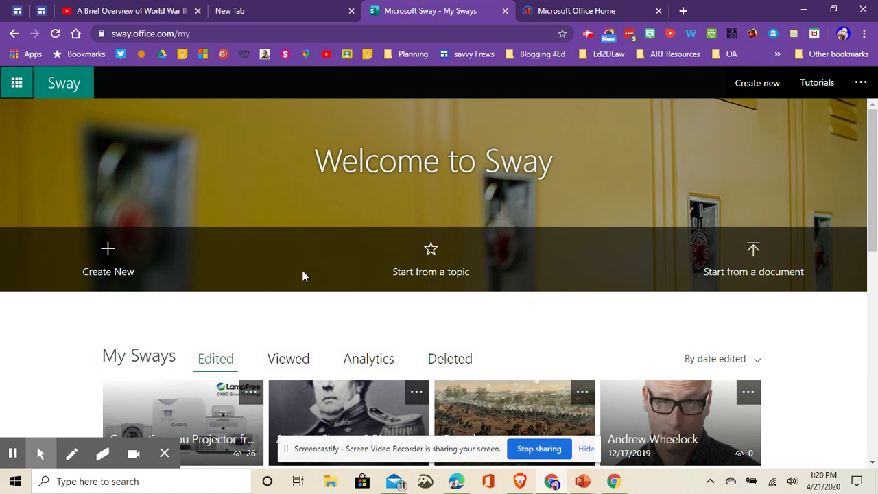
Create a blank Sway and give it the title 'World War II Videos'
{"action": "left_click", "coordinate": [110, 253]}
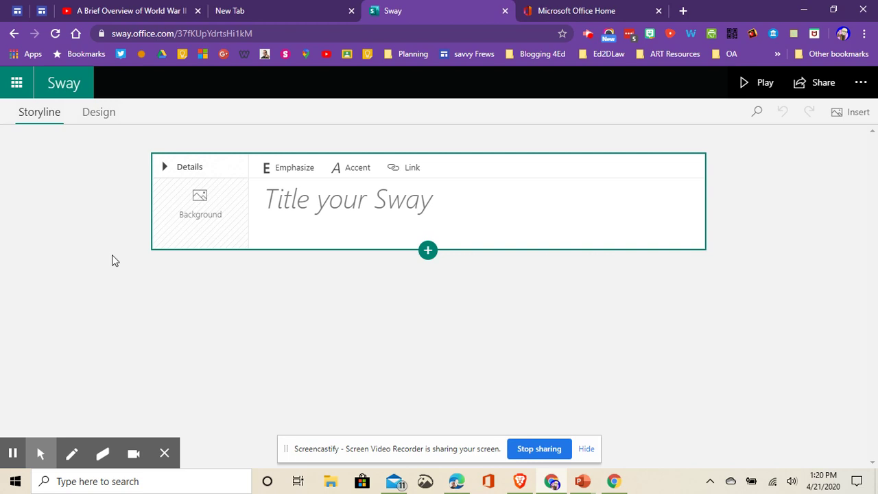
{"action": "left_click", "coordinate": [308, 209]}
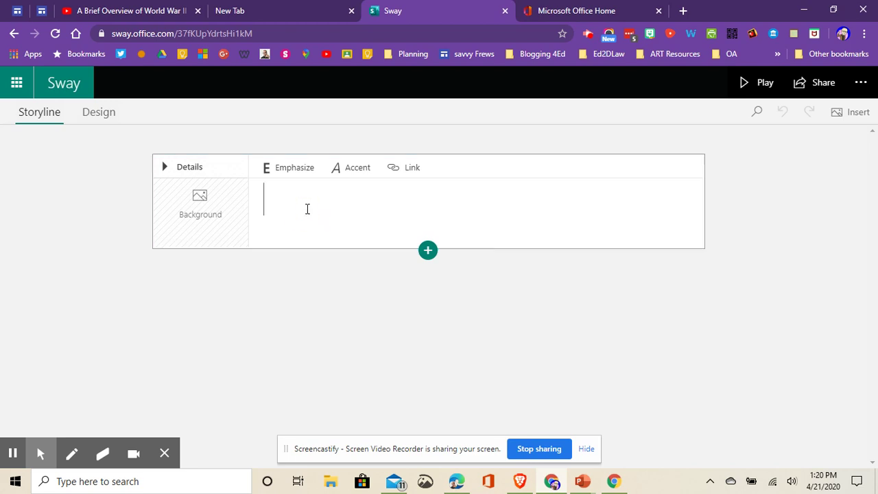
{"action": "type", "text": "H"}
{"action": "key", "text": "BackSpace"}
{"action": "type", "text": "World War II videos"}
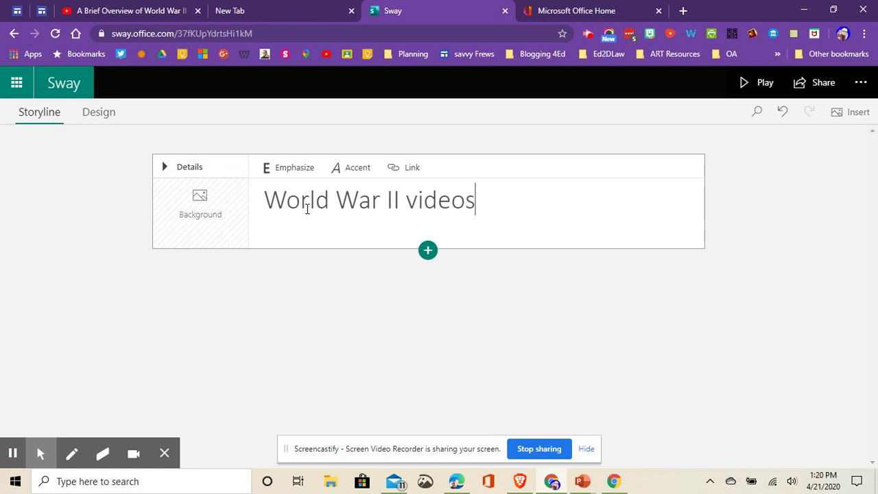
{"action": "key", "text": "BackSpace"}
{"action": "key", "text": "BackSpace"}
{"action": "key", "text": "BackSpace"}
{"action": "key", "text": "BackSpace"}
{"action": "key", "text": "BackSpace"}
{"action": "key", "text": "BackSpace"}
{"action": "type", "text": "Vi"}
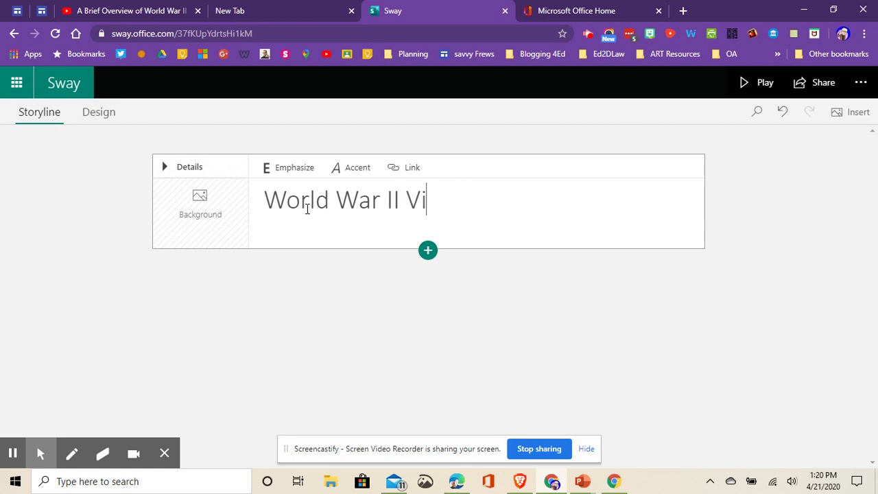
{"action": "type", "text": "deos"}
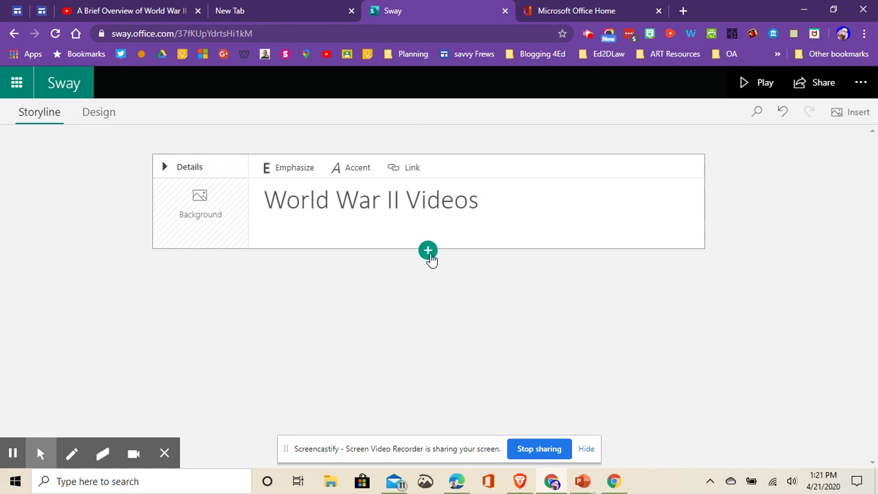
Search images for 'world war II' and set the tank-and-soldiers photo as the title card background
{"action": "left_click", "coordinate": [198, 202]}
{"action": "left_click", "coordinate": [780, 141]}
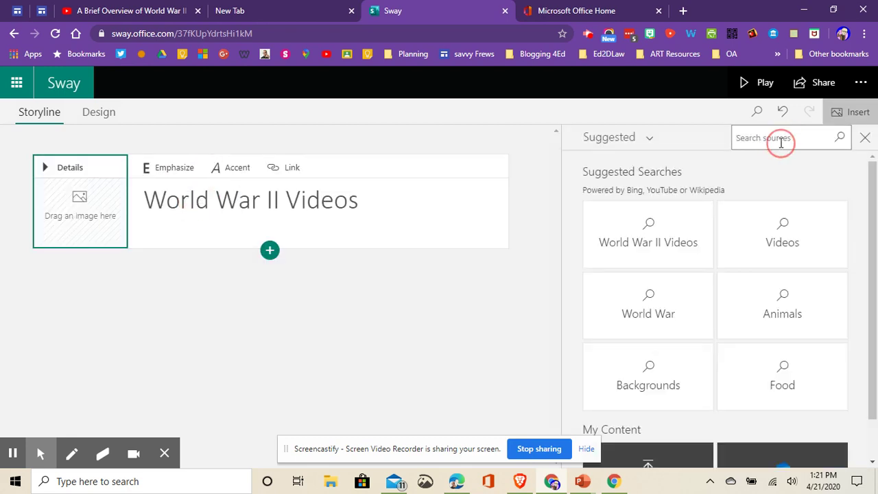
{"action": "left_click", "coordinate": [784, 138]}
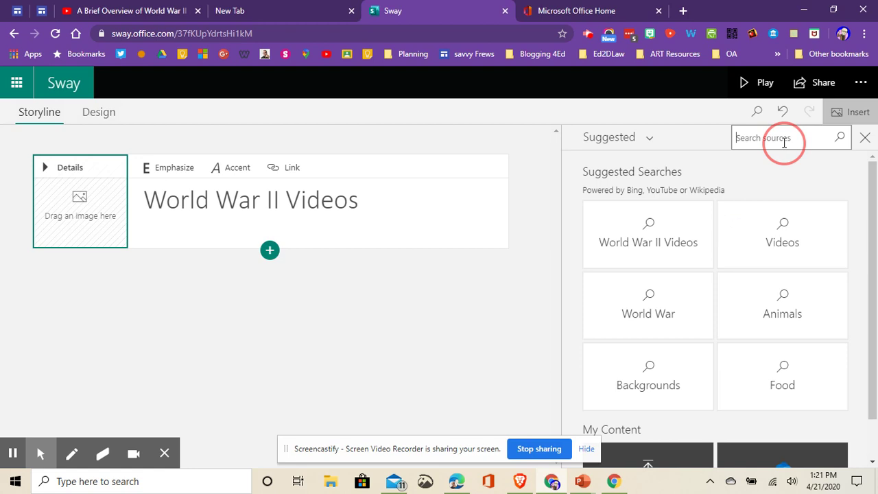
{"action": "type", "text": "world"}
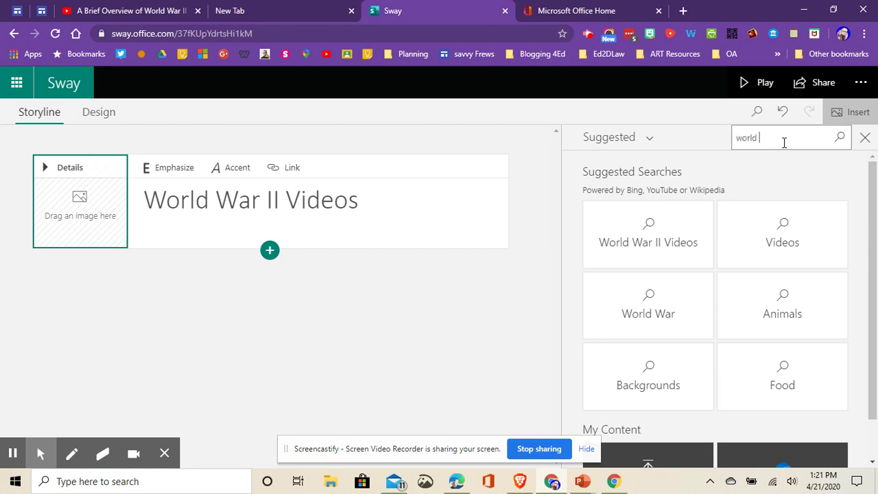
{"action": "type", "text": " war II"}
{"action": "key", "text": "Return"}
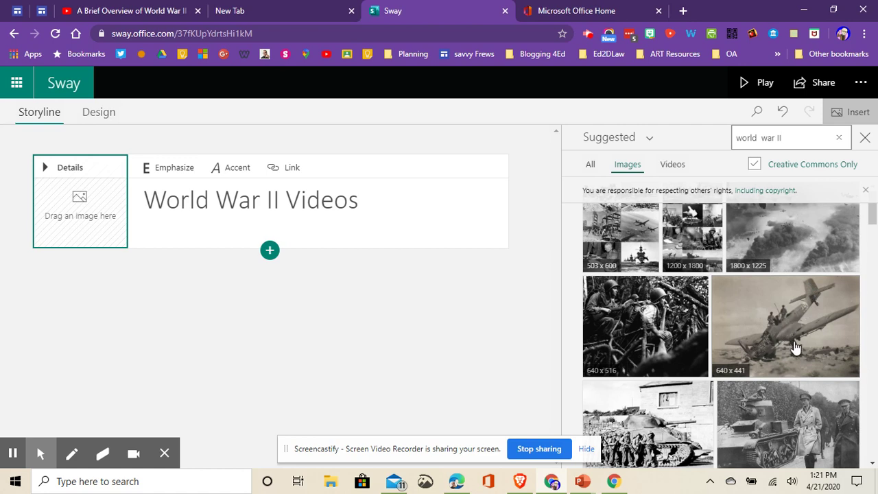
{"action": "left_click", "coordinate": [777, 425]}
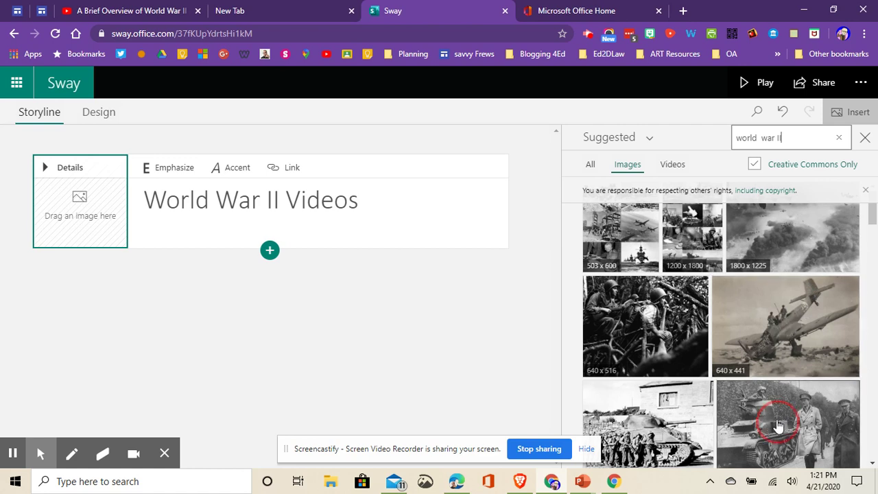
{"action": "left_click", "coordinate": [813, 139]}
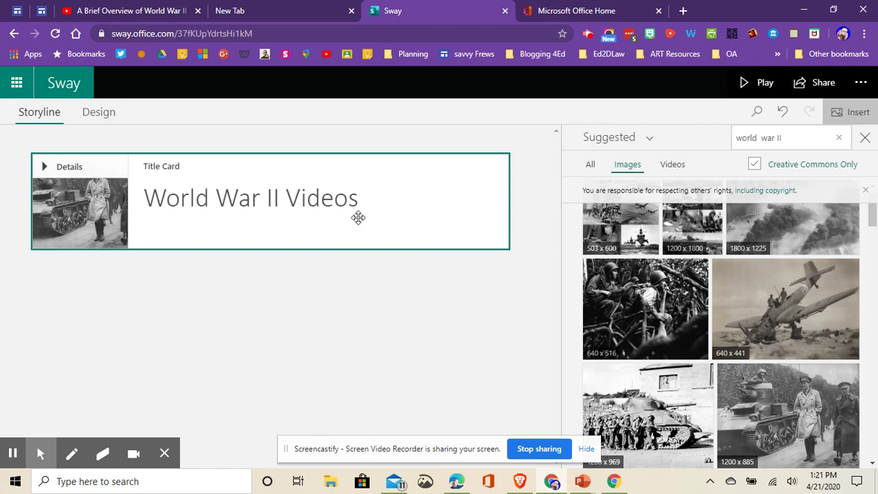
{"action": "left_click", "coordinate": [866, 141]}
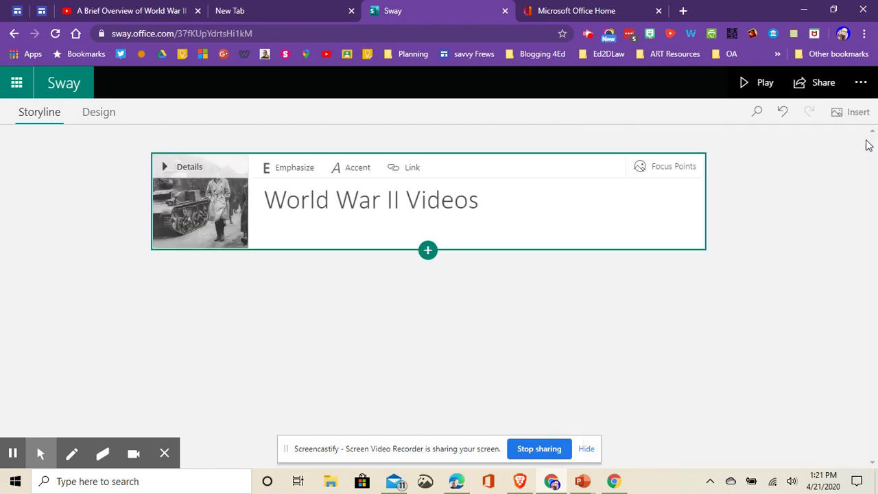
Insert a Media > Video card below the title and show the list of media sources
{"action": "left_click", "coordinate": [428, 253]}
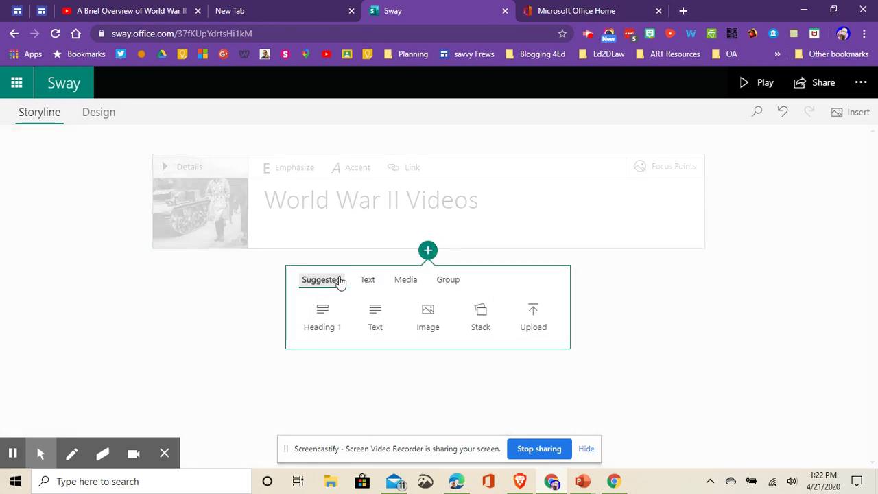
{"action": "left_click", "coordinate": [406, 281]}
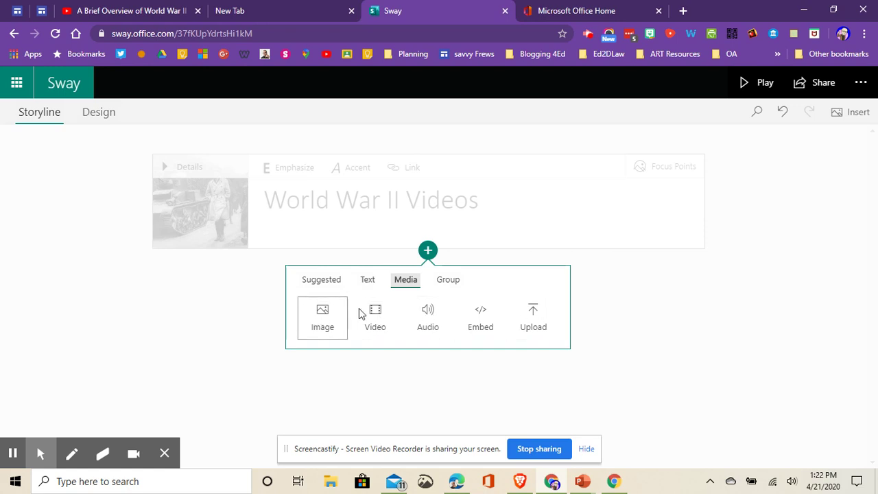
{"action": "left_click", "coordinate": [380, 317]}
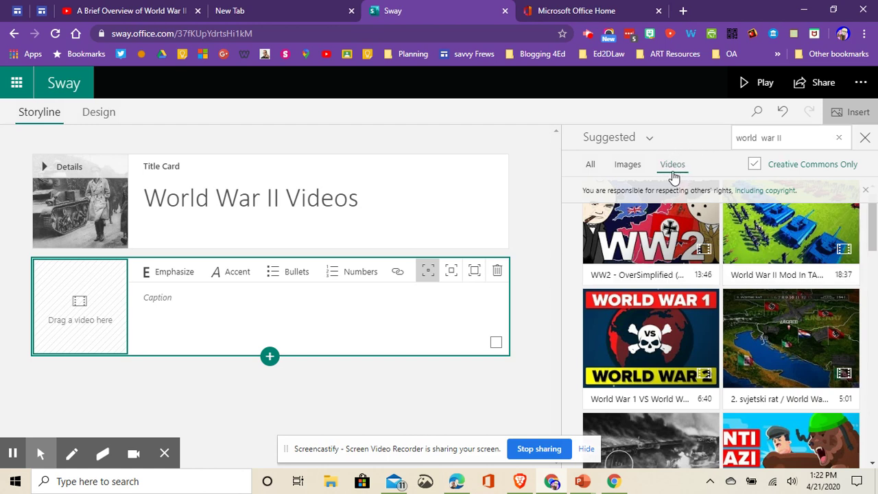
{"action": "left_click", "coordinate": [647, 142]}
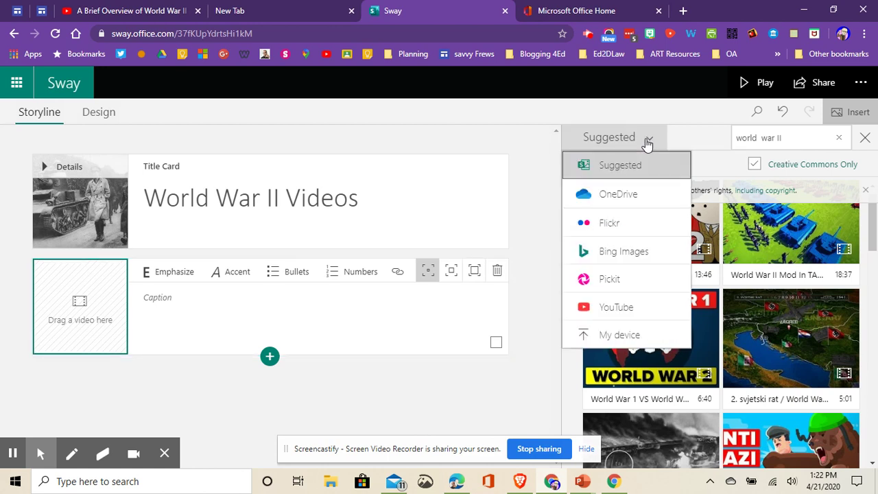
Search YouTube for World War II videos, adding 'simple history' to the search words
{"action": "left_click", "coordinate": [604, 310]}
{"action": "left_click", "coordinate": [796, 138]}
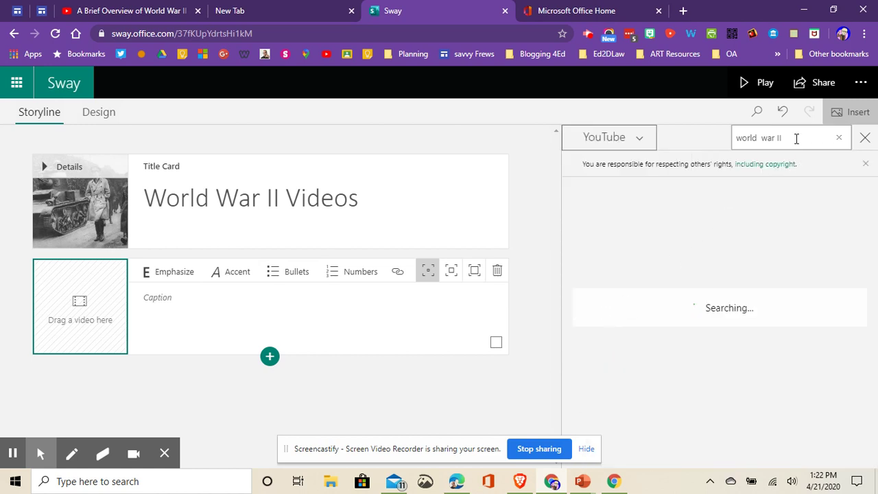
{"action": "left_click", "coordinate": [787, 138]}
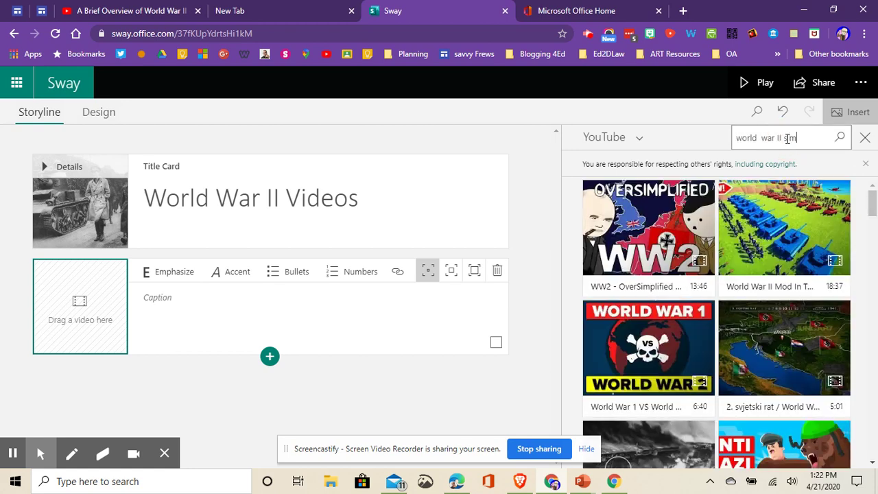
{"action": "type", "text": "simple history"}
{"action": "key", "text": "Return"}
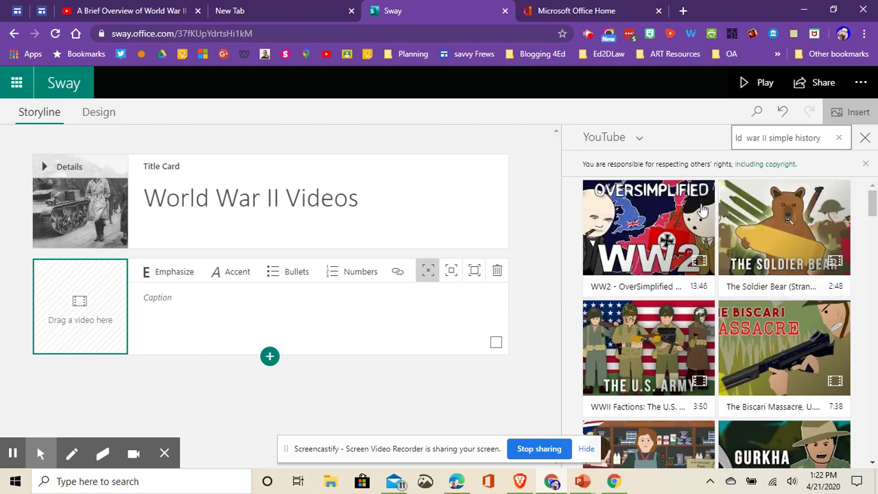
Select the Dunkirk Evacuation and Eastern Front videos in the results
{"action": "scroll", "coordinate": [789, 248], "scroll_direction": "down", "scroll_amount": 1}
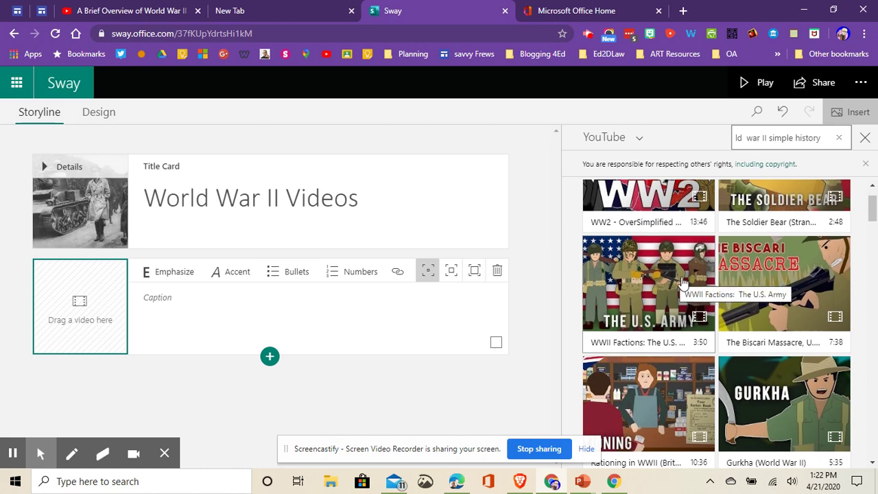
{"action": "scroll", "coordinate": [753, 302], "scroll_direction": "down", "scroll_amount": 3}
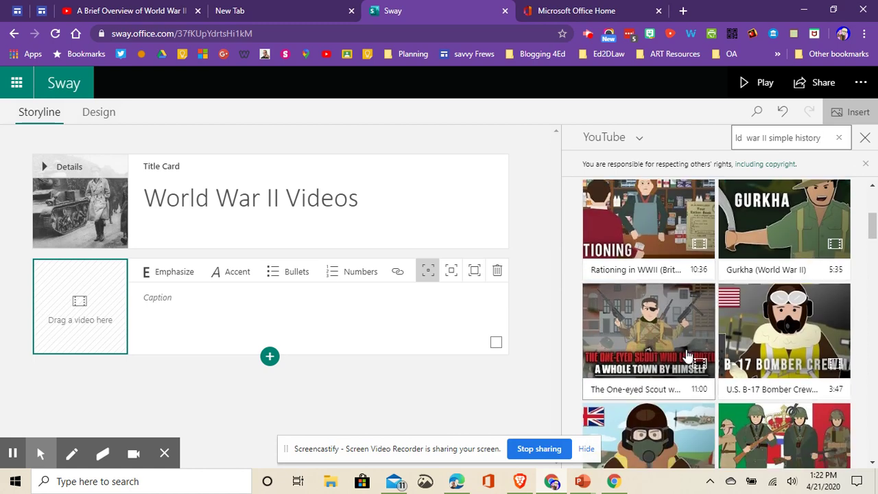
{"action": "scroll", "coordinate": [688, 355], "scroll_direction": "down", "scroll_amount": 3}
{"action": "scroll", "coordinate": [680, 326], "scroll_direction": "down", "scroll_amount": 2}
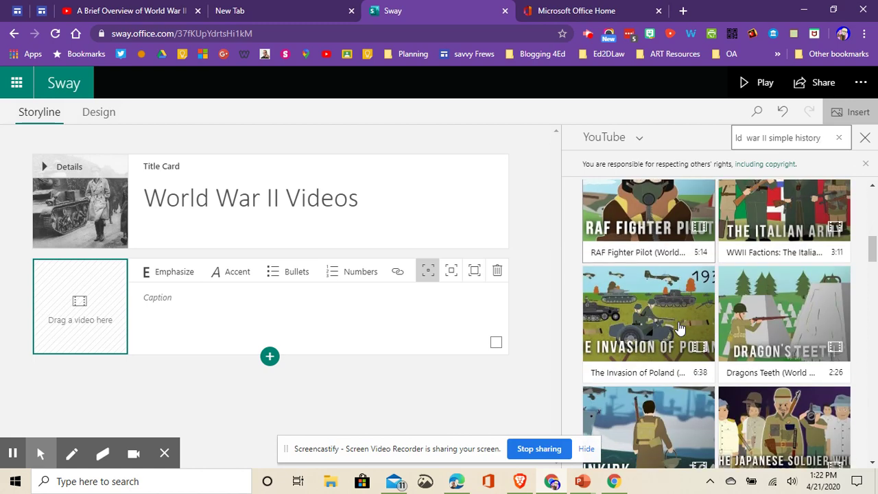
{"action": "scroll", "coordinate": [731, 343], "scroll_direction": "down", "scroll_amount": 1}
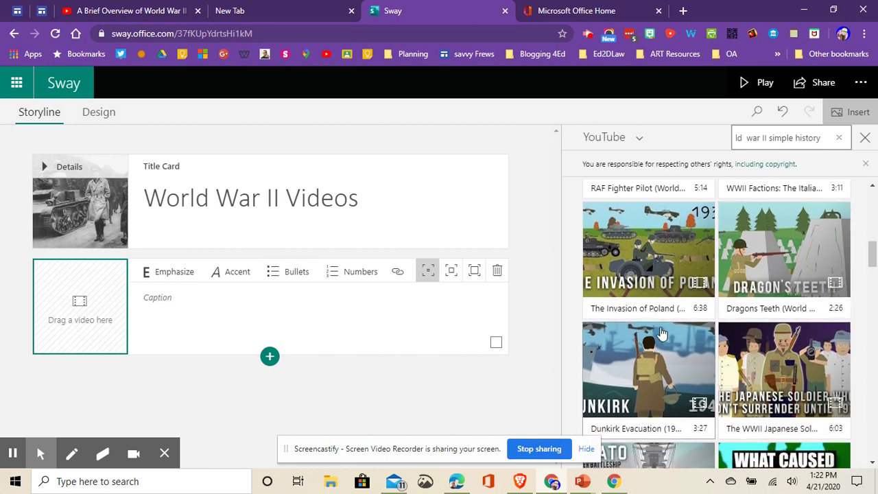
{"action": "left_click", "coordinate": [646, 374]}
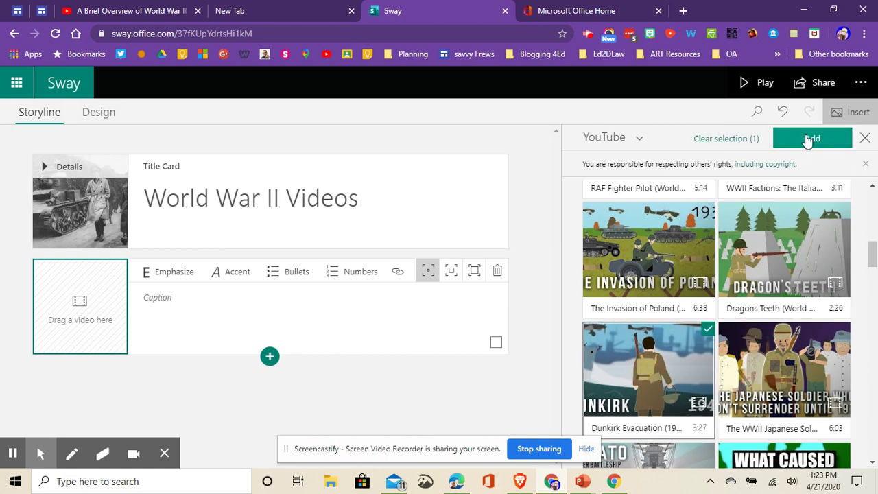
{"action": "scroll", "coordinate": [737, 308], "scroll_direction": "down", "scroll_amount": 2}
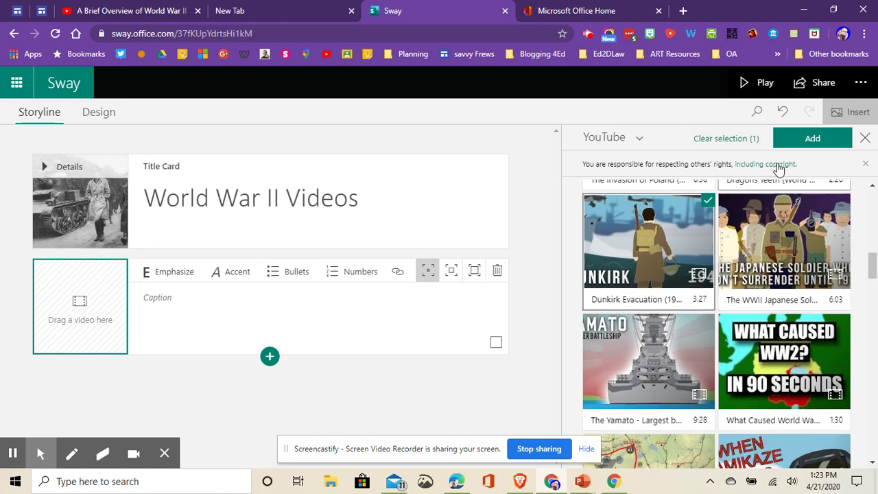
{"action": "scroll", "coordinate": [664, 205], "scroll_direction": "down", "scroll_amount": 1}
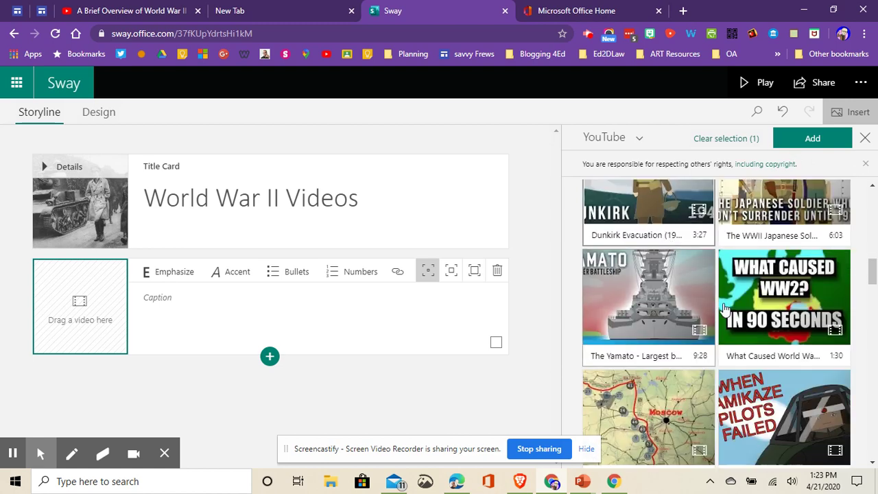
{"action": "scroll", "coordinate": [664, 206], "scroll_direction": "down", "scroll_amount": 1}
{"action": "left_click", "coordinate": [657, 382]}
Also select The Pacific War video and the longbow-and-sword video
{"action": "scroll", "coordinate": [659, 378], "scroll_direction": "down", "scroll_amount": 1}
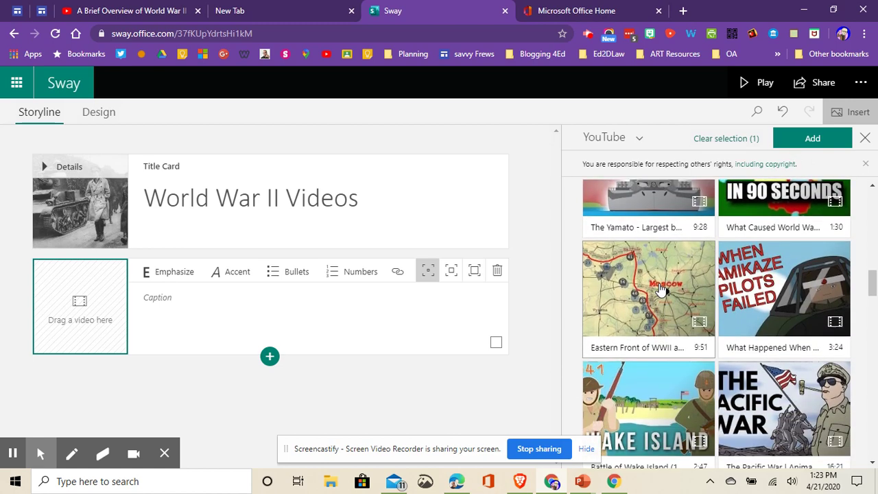
{"action": "scroll", "coordinate": [739, 306], "scroll_direction": "up", "scroll_amount": 2}
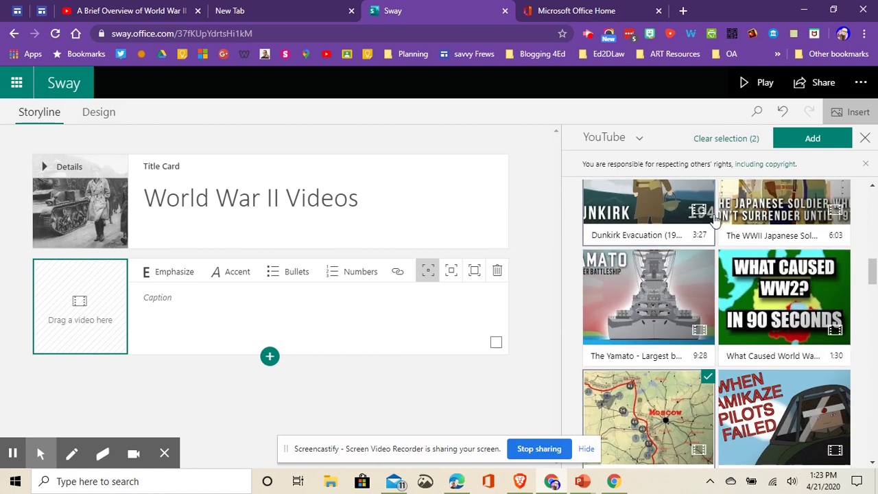
{"action": "scroll", "coordinate": [726, 289], "scroll_direction": "up", "scroll_amount": 2}
{"action": "scroll", "coordinate": [721, 275], "scroll_direction": "down", "scroll_amount": 7}
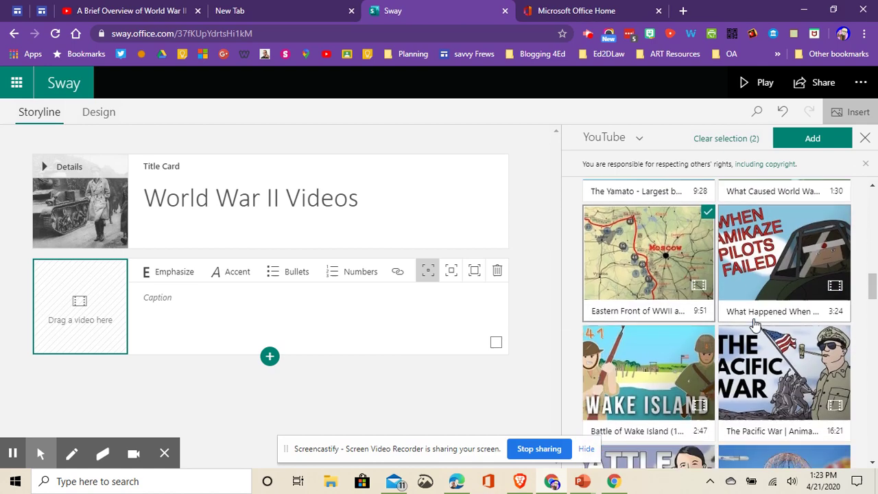
{"action": "left_click", "coordinate": [787, 233]}
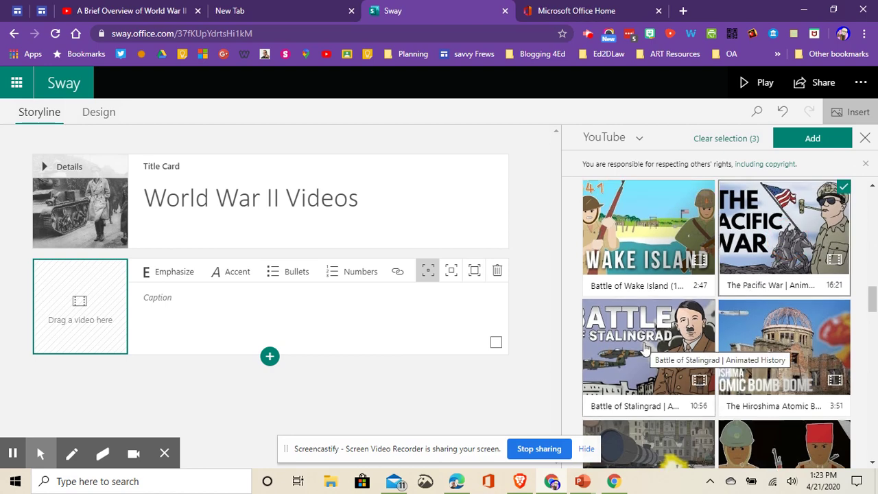
{"action": "scroll", "coordinate": [645, 350], "scroll_direction": "down", "scroll_amount": 2}
{"action": "scroll", "coordinate": [659, 347], "scroll_direction": "down", "scroll_amount": 1}
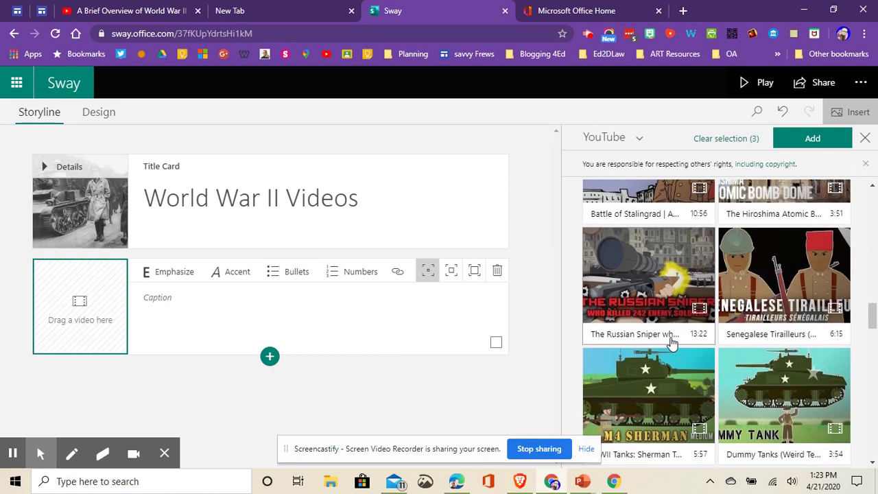
{"action": "scroll", "coordinate": [679, 339], "scroll_direction": "down", "scroll_amount": 2}
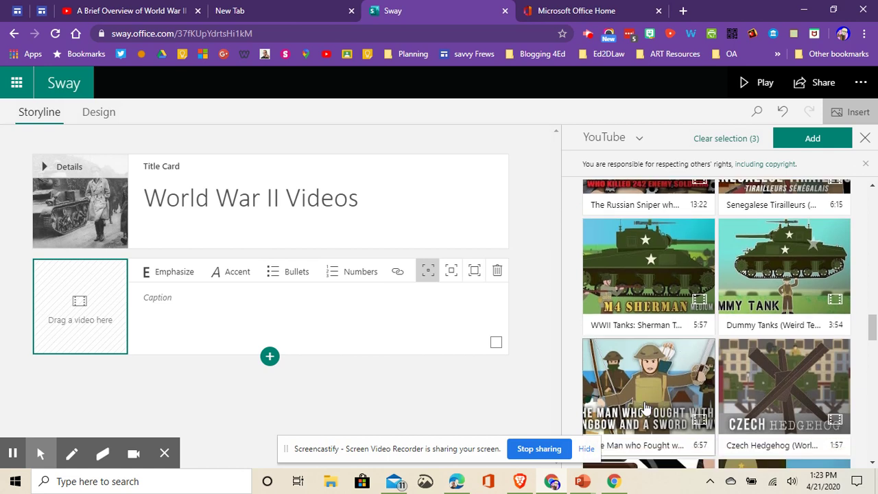
{"action": "scroll", "coordinate": [662, 370], "scroll_direction": "down", "scroll_amount": 1}
{"action": "left_click", "coordinate": [660, 320]}
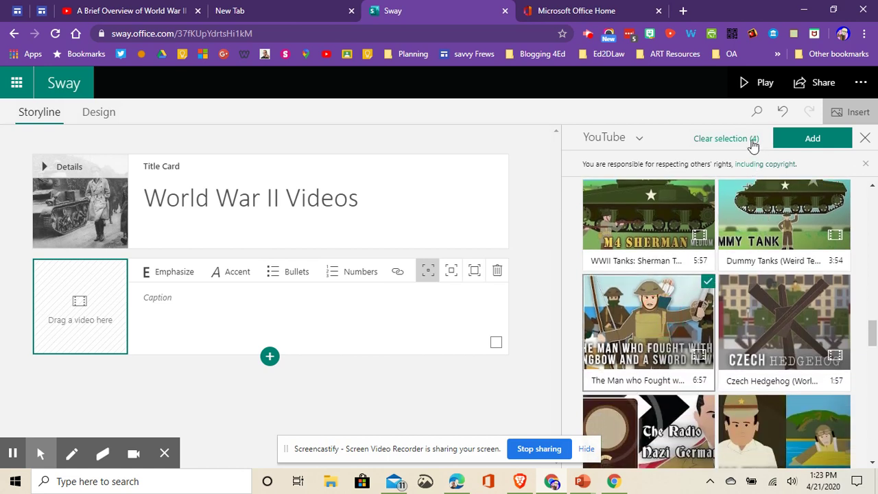
Add the four selected YouTube videos as cards and scroll the Storyline to check them
{"action": "left_click", "coordinate": [806, 142]}
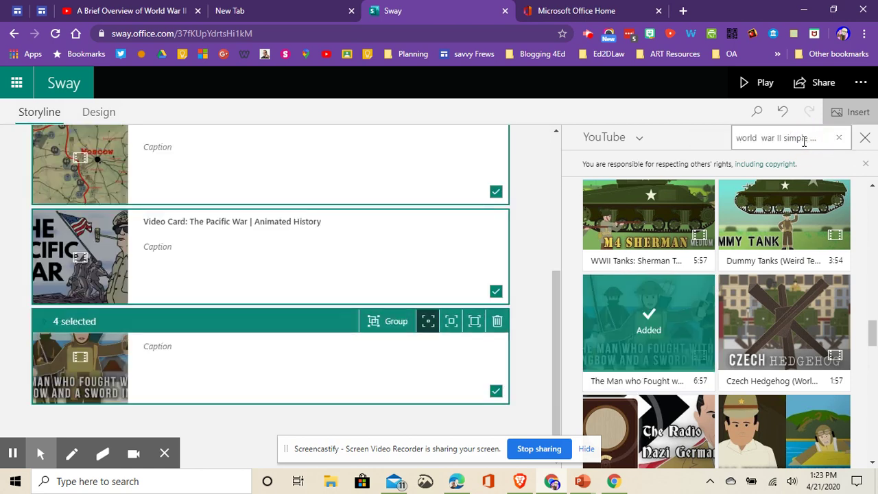
{"action": "scroll", "coordinate": [233, 268], "scroll_direction": "up", "scroll_amount": 5}
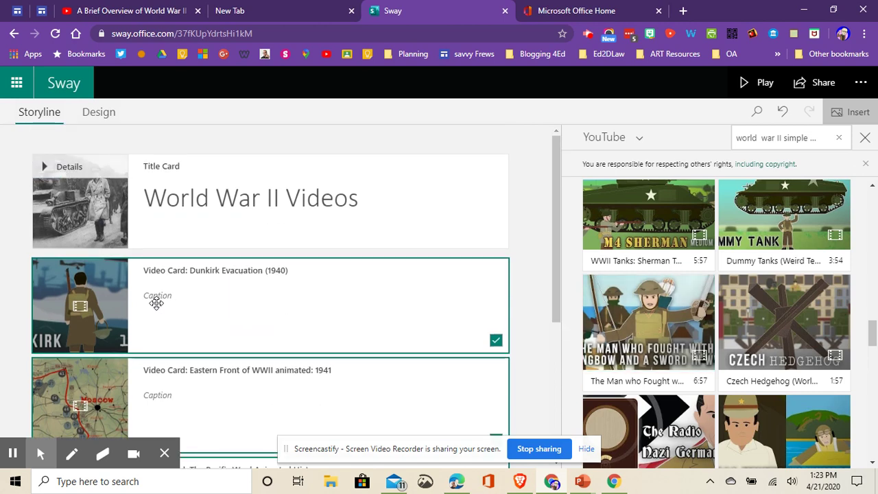
{"action": "scroll", "coordinate": [199, 300], "scroll_direction": "down", "scroll_amount": 4}
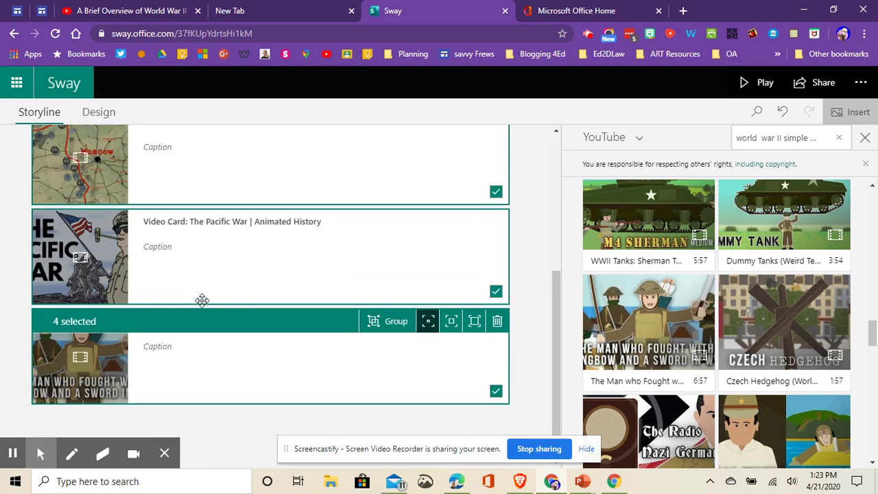
{"action": "scroll", "coordinate": [282, 247], "scroll_direction": "up", "scroll_amount": 5}
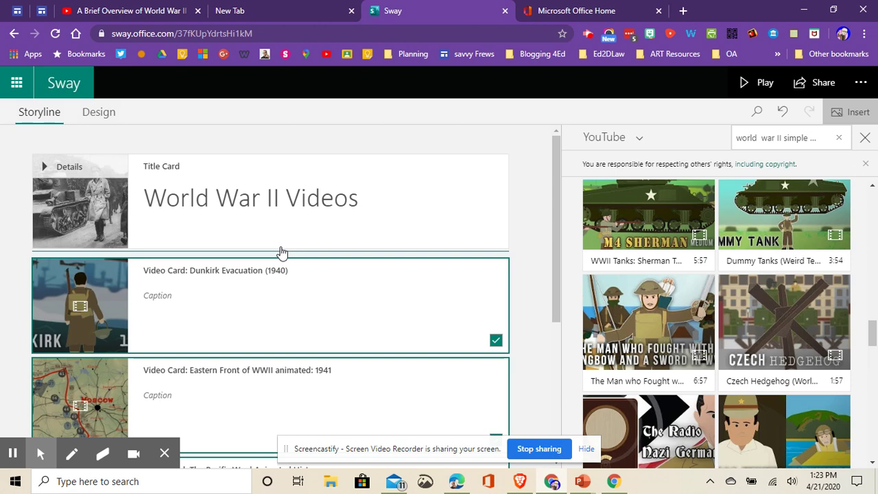
{"action": "scroll", "coordinate": [282, 253], "scroll_direction": "down", "scroll_amount": 5}
{"action": "scroll", "coordinate": [261, 281], "scroll_direction": "up", "scroll_amount": 5}
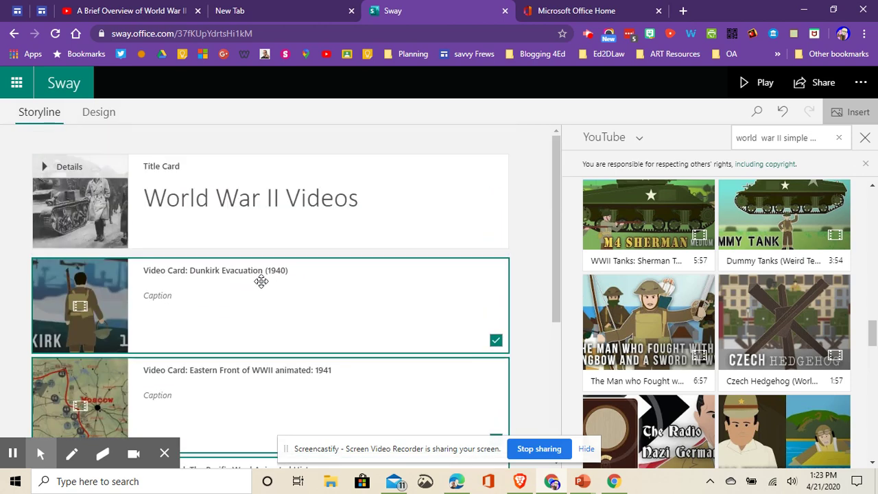
{"action": "left_click", "coordinate": [586, 449]}
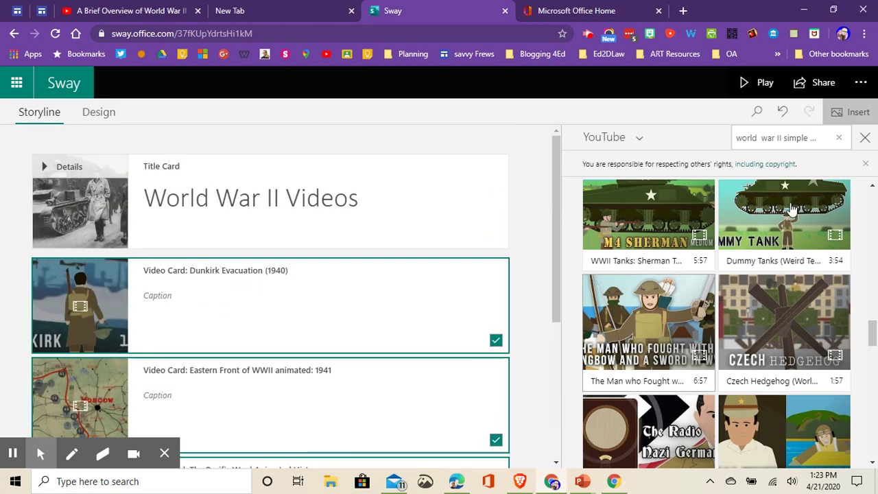
Preview the Sway, play and pause the Dunkirk video, then scroll back to the title
{"action": "left_click", "coordinate": [755, 84]}
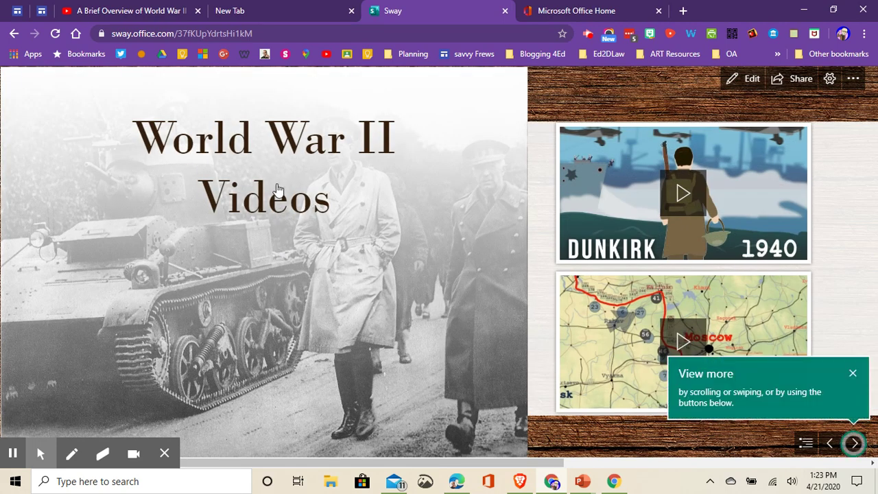
{"action": "scroll", "coordinate": [741, 274], "scroll_direction": "down", "scroll_amount": 3}
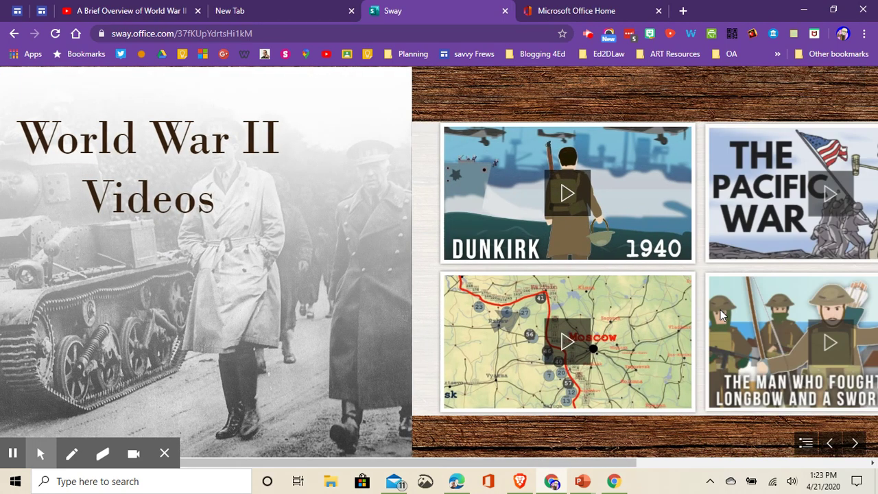
{"action": "scroll", "coordinate": [720, 309], "scroll_direction": "down", "scroll_amount": 3}
{"action": "left_click", "coordinate": [451, 195]}
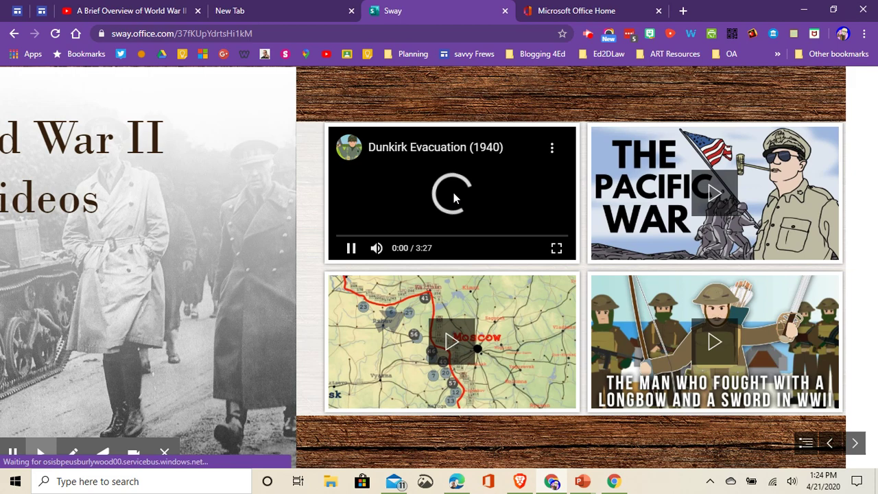
{"action": "left_click", "coordinate": [350, 249]}
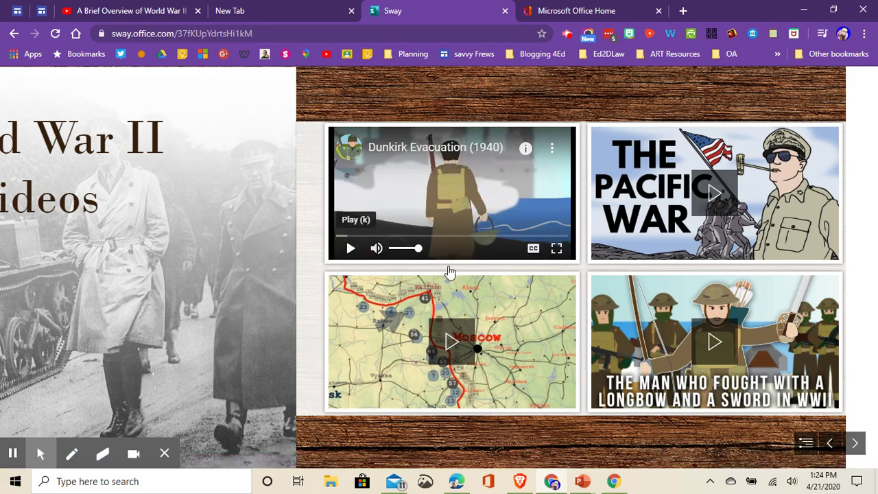
{"action": "scroll", "coordinate": [631, 265], "scroll_direction": "down", "scroll_amount": 3}
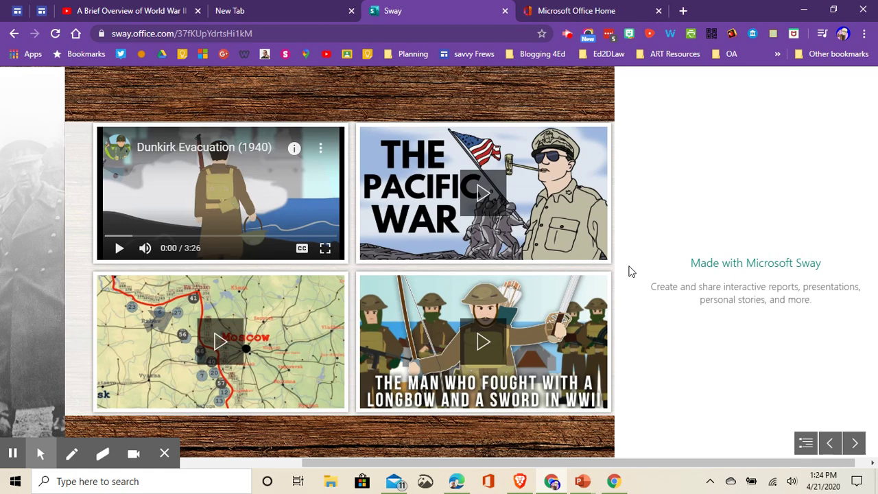
{"action": "scroll", "coordinate": [631, 272], "scroll_direction": "up", "scroll_amount": 6}
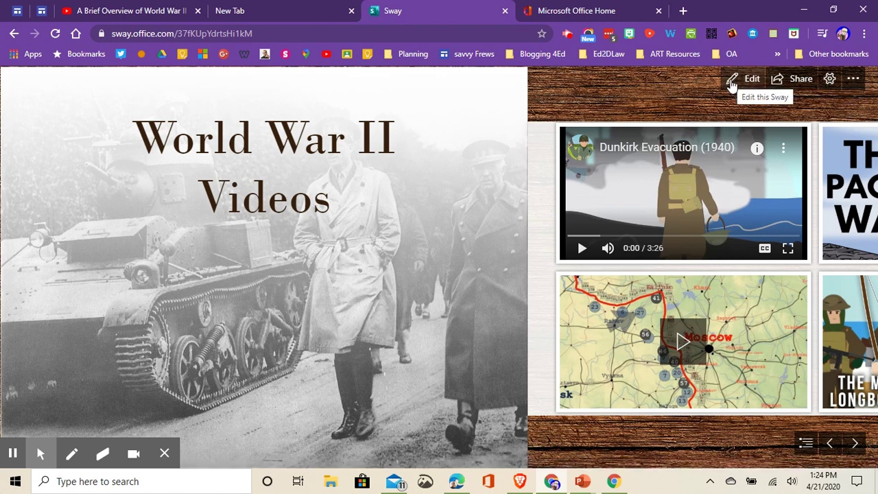
Open the Share panel from the top toolbar
{"action": "left_click", "coordinate": [784, 81]}
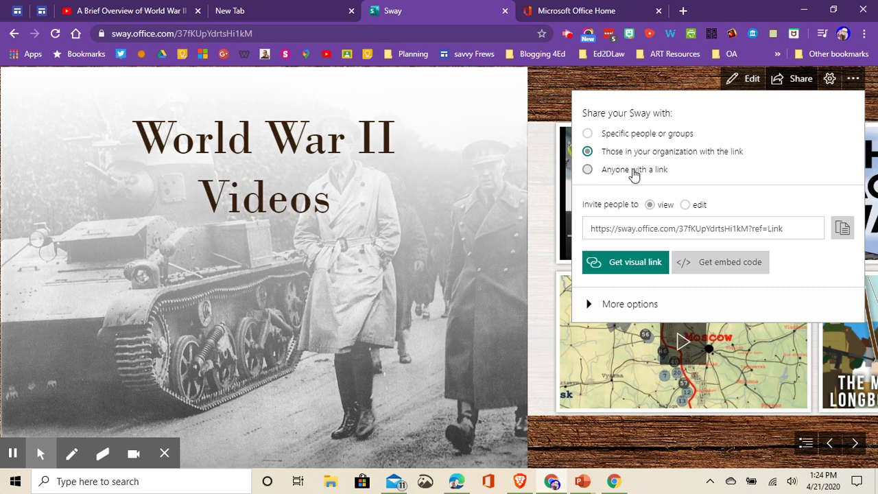
Allow anyone with the link to view the Sway and copy the share link
{"action": "left_click", "coordinate": [588, 171]}
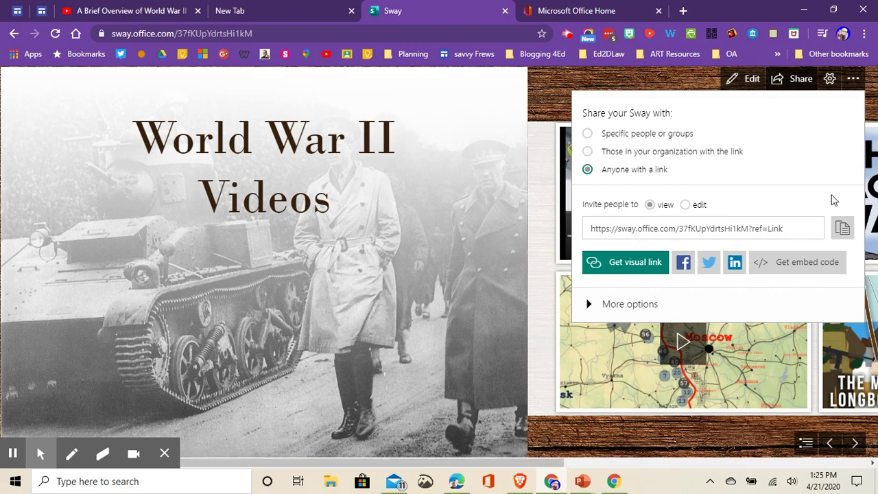
{"action": "left_click", "coordinate": [843, 233]}
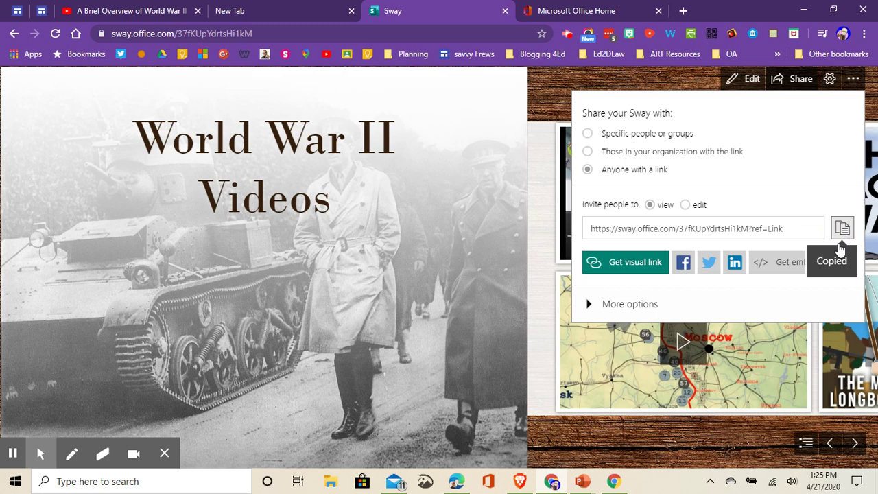